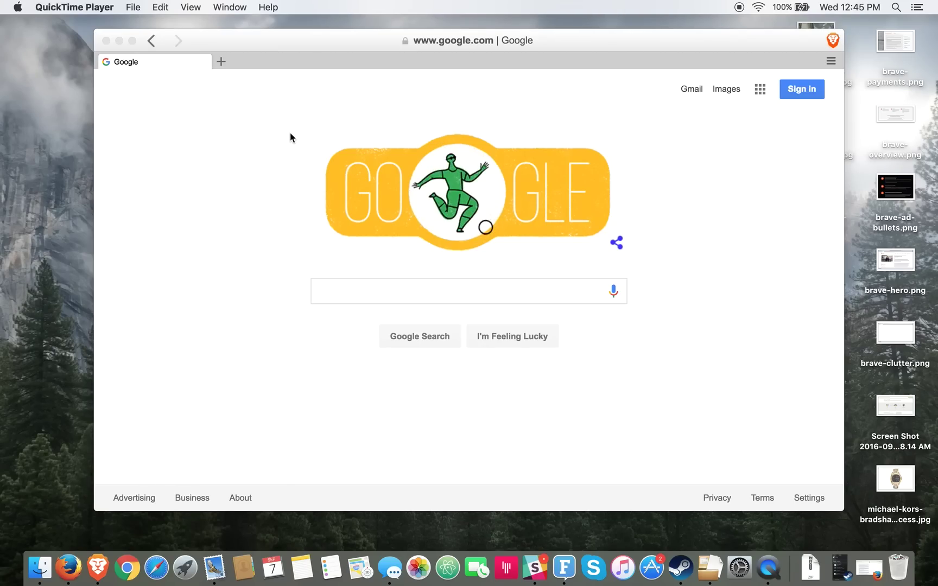
# - Bring Brave to the front and select the full google.com/webhp address in the address bar
pyautogui.click(463, 38)
pyautogui.click(462, 37)
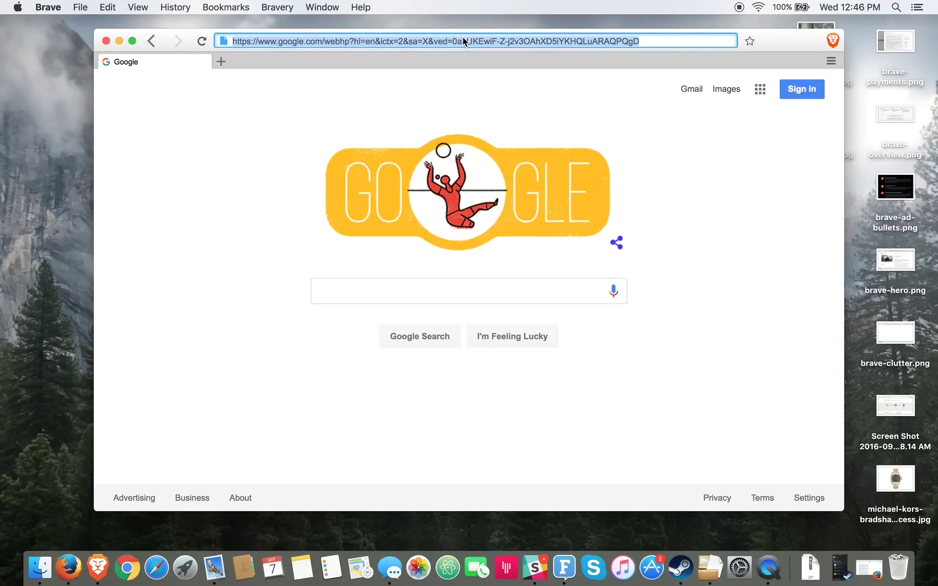
# - Load pcmech.com and enlarge the browser window by dragging its corner
pyautogui.write('pcmech.com')
pyautogui.press('Return')
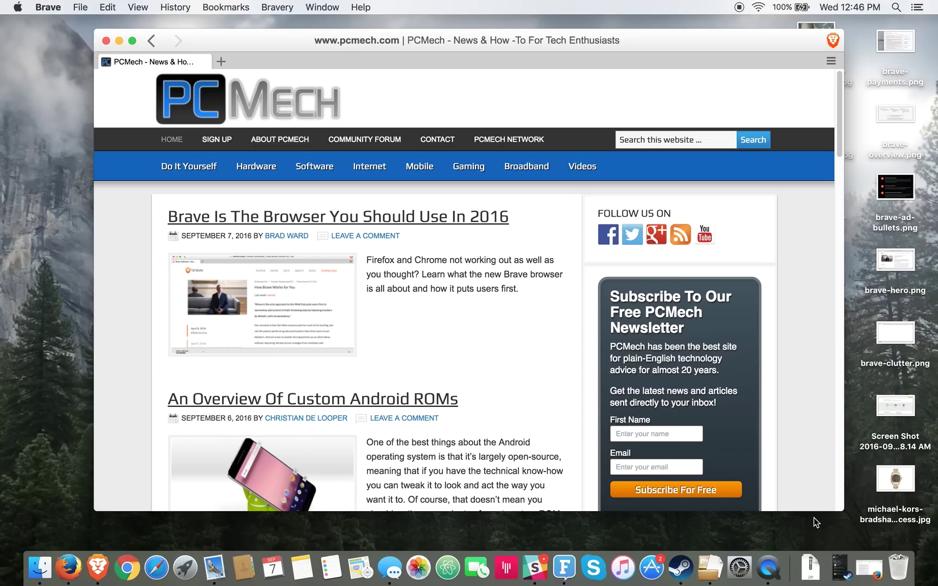
pyautogui.moveTo(842, 510); pyautogui.dragTo(871, 542)
# - Scroll through the PCMech home page article list
pyautogui.scroll(-5, 808, 441)
pyautogui.scroll(5, 808, 440)
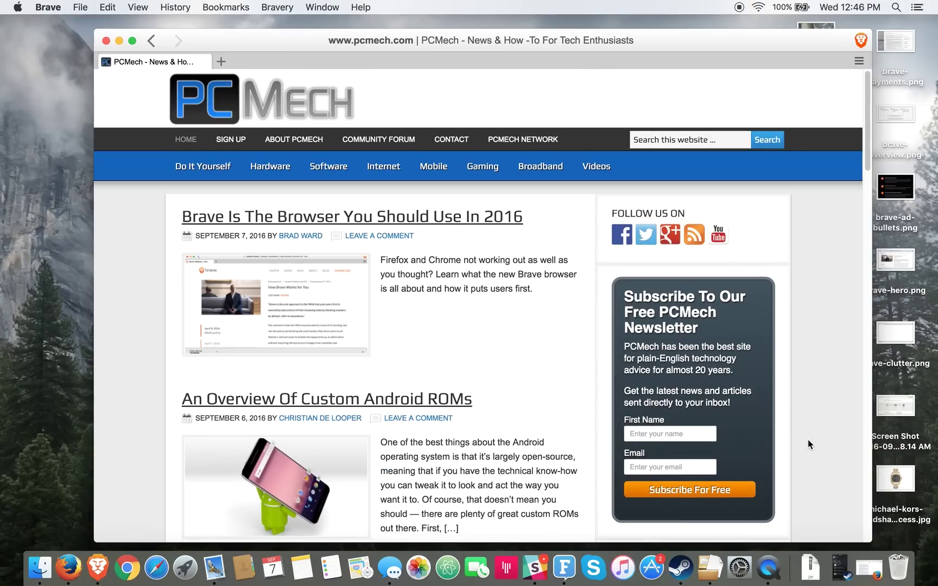
pyautogui.scroll(-4, 807, 441)
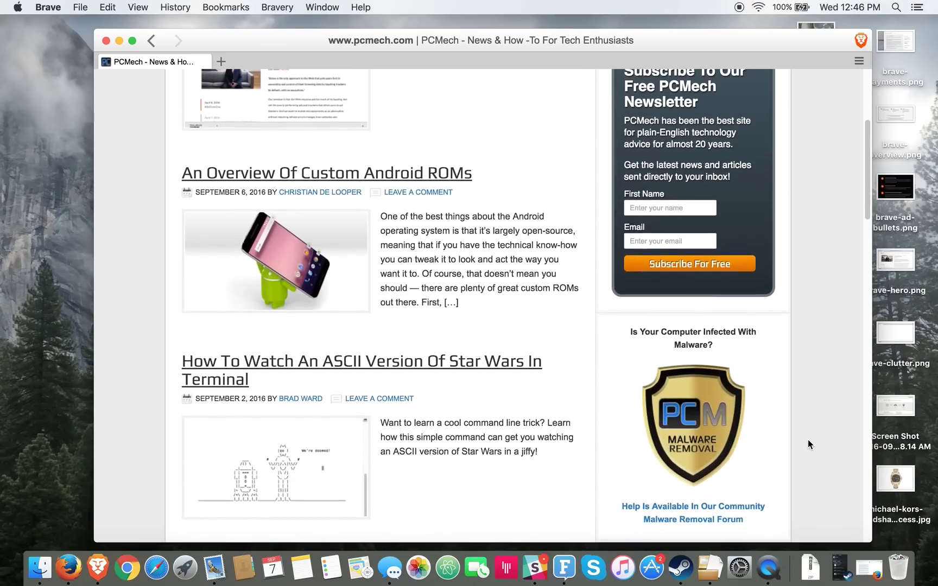
pyautogui.scroll(4, 808, 441)
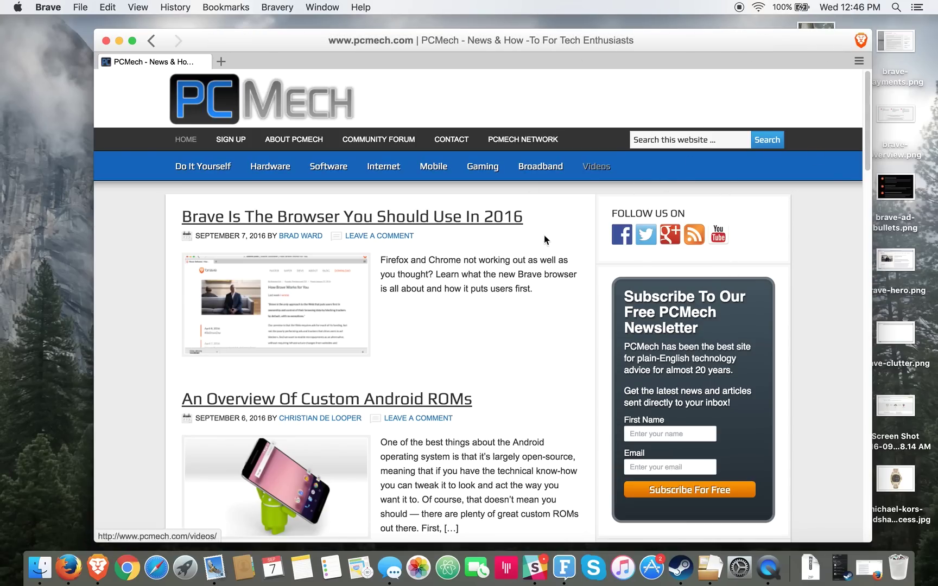
pyautogui.scroll(-8, 544, 235)
pyautogui.scroll(12, 477, 411)
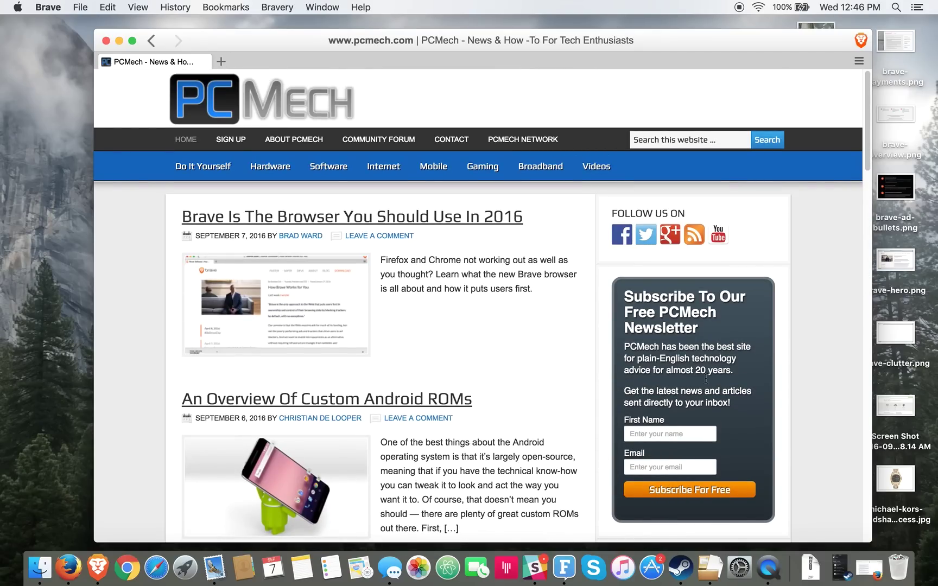
pyautogui.click(859, 61)
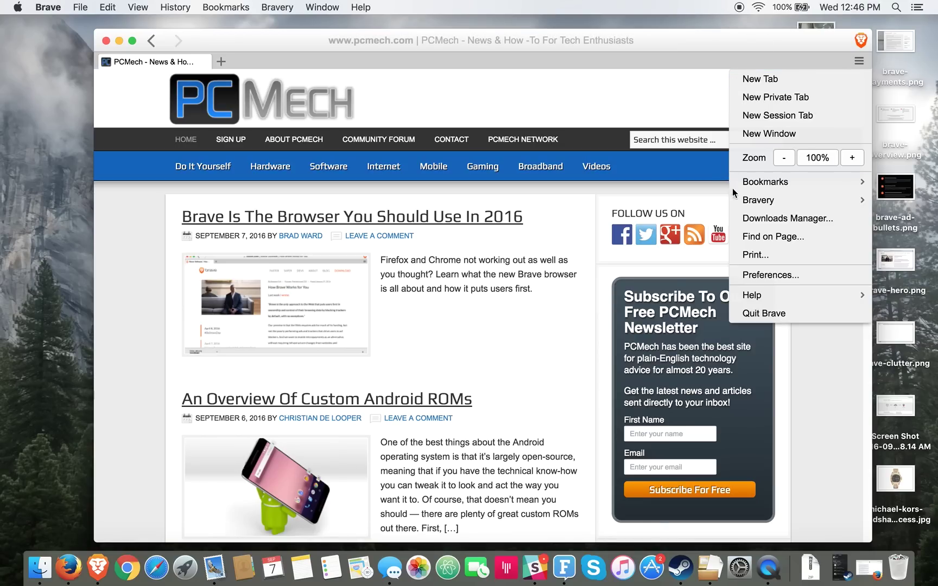
# - Open Bravery global settings to view the Shields defaults (Brave Ads, cookie blocking, HTTPS Everywhere)
pyautogui.moveTo(777, 205)
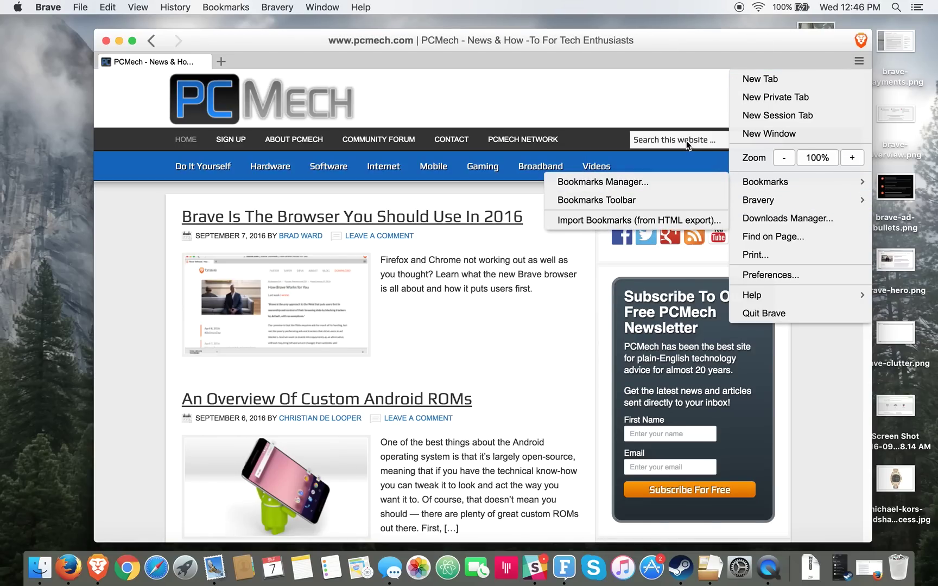
pyautogui.click(624, 97)
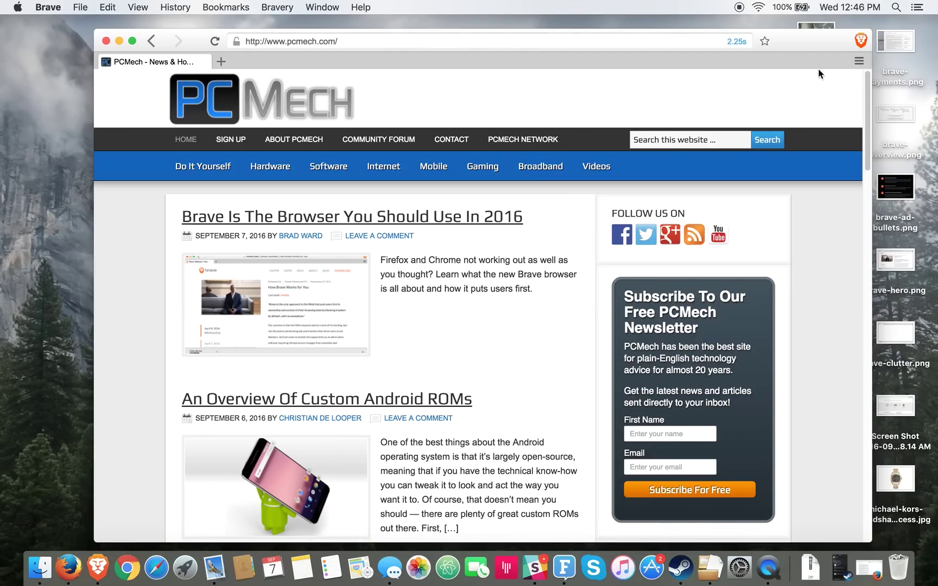
pyautogui.click(862, 62)
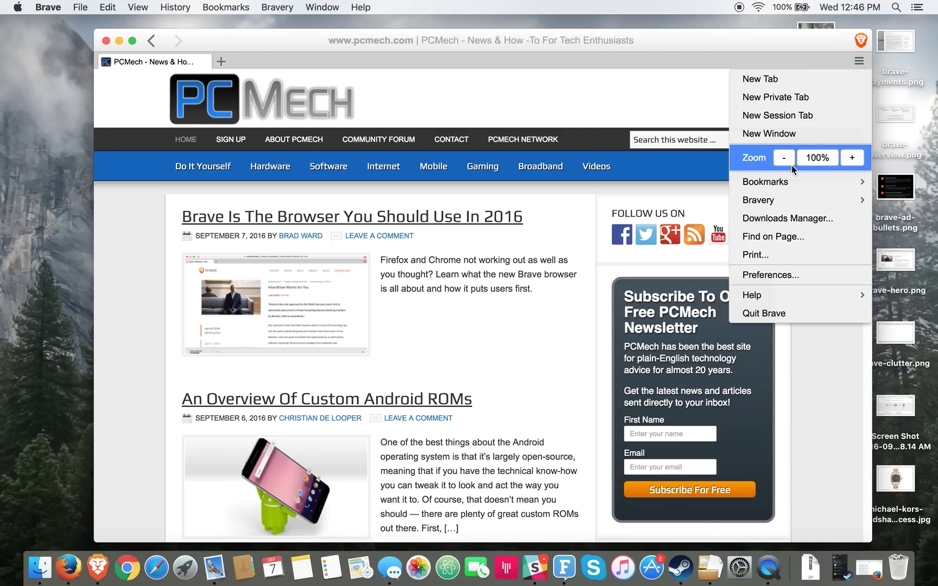
pyautogui.moveTo(798, 203)
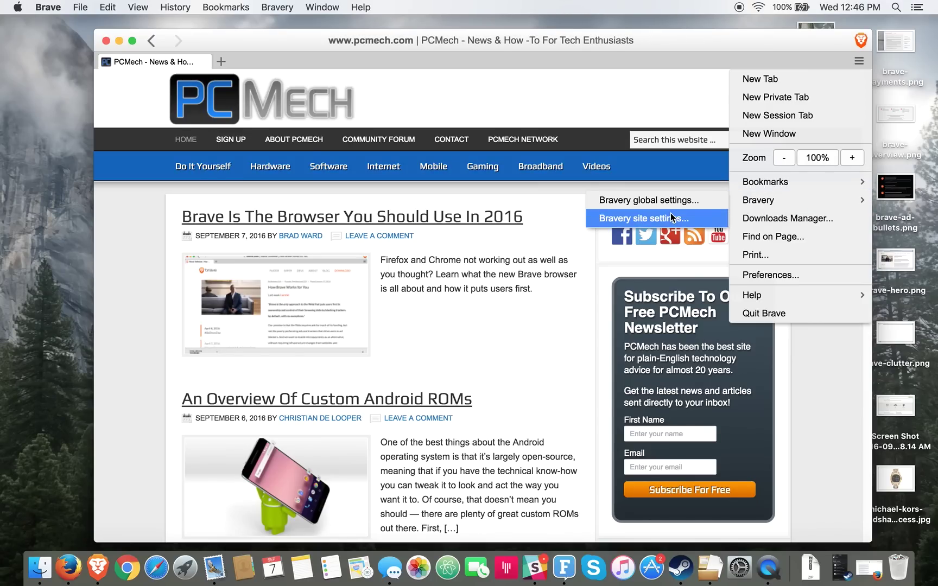
pyautogui.click(631, 202)
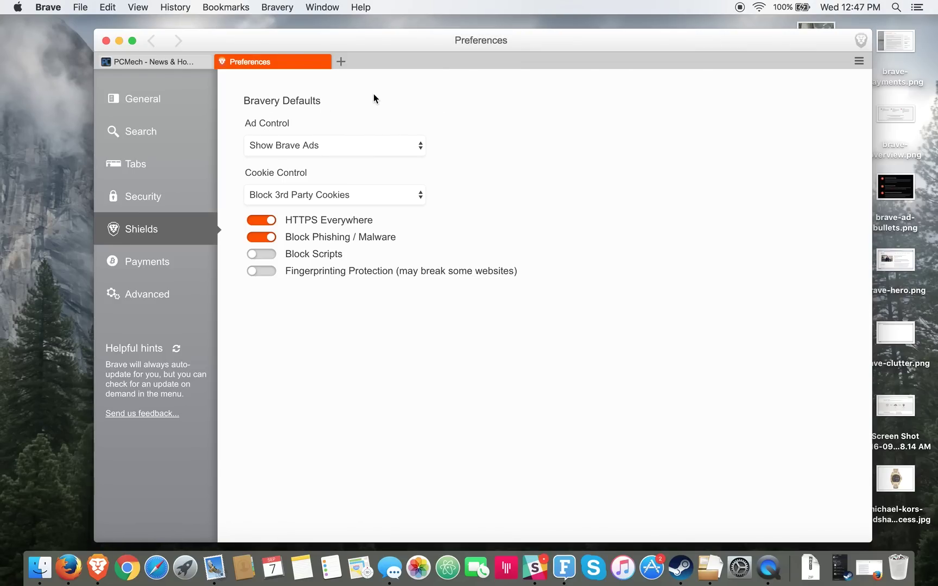
pyautogui.click(353, 146)
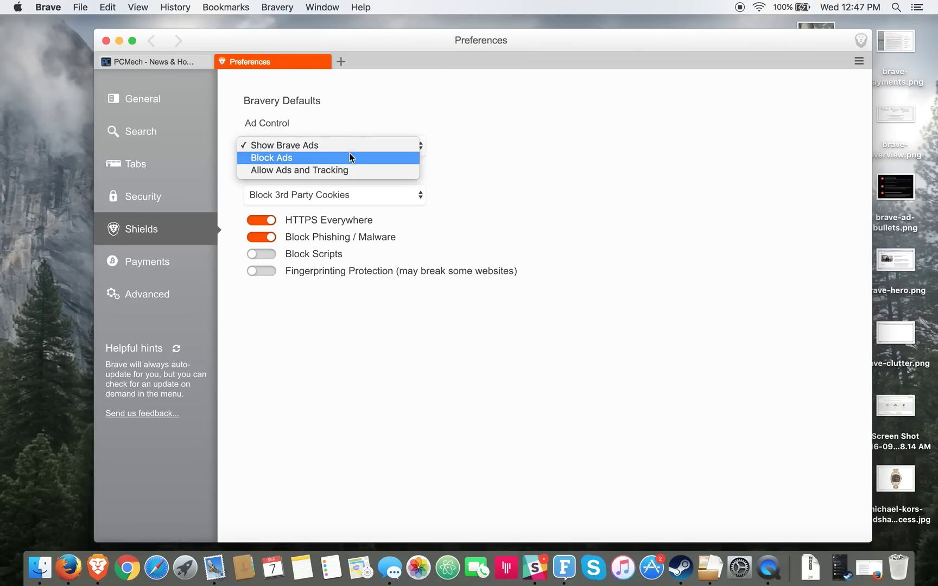
pyautogui.click(346, 157)
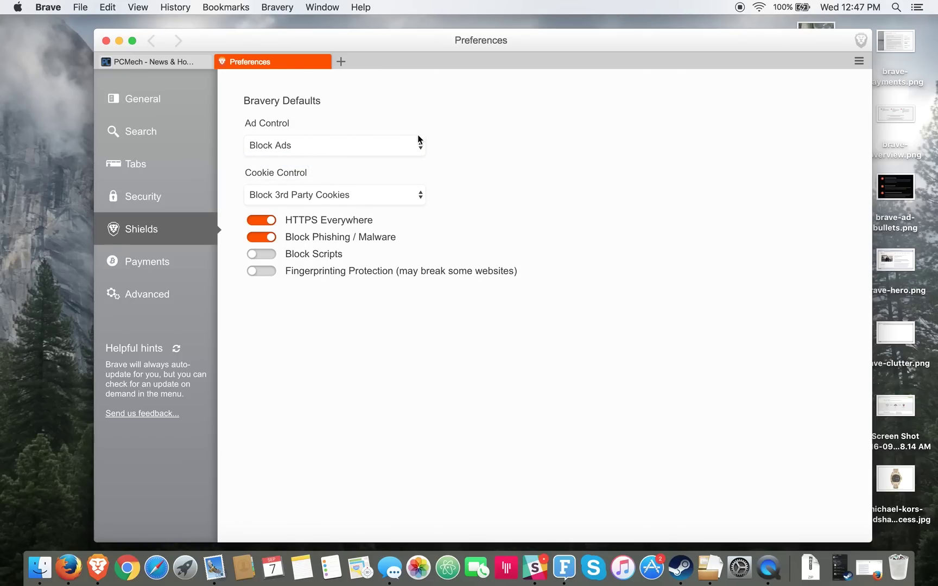
pyautogui.click(398, 143)
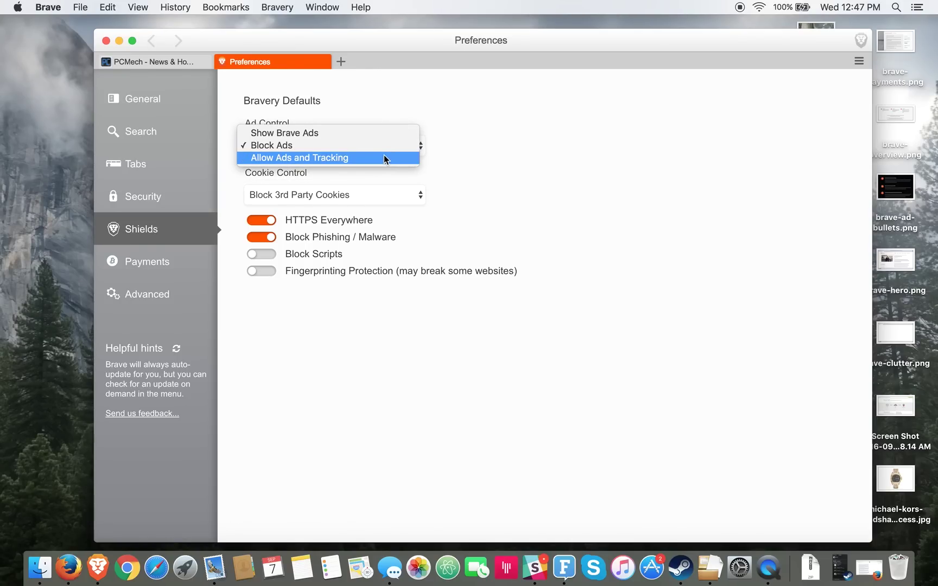
pyautogui.click(383, 146)
pyautogui.click(369, 148)
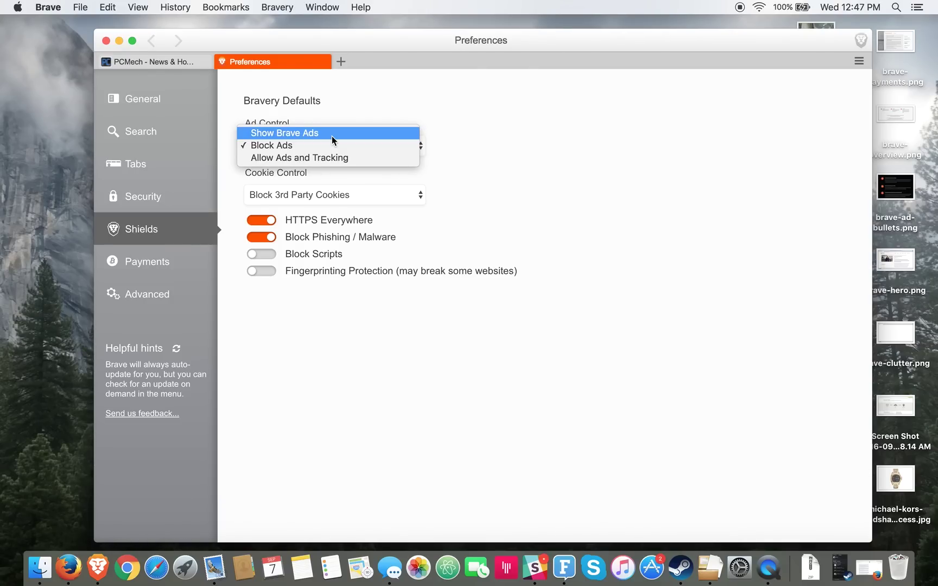
pyautogui.click(332, 136)
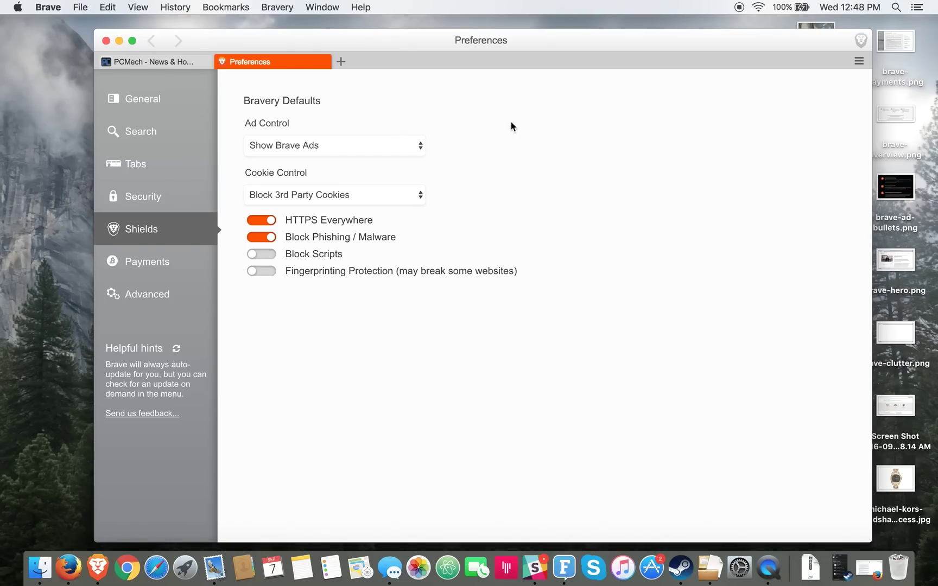
pyautogui.click(354, 195)
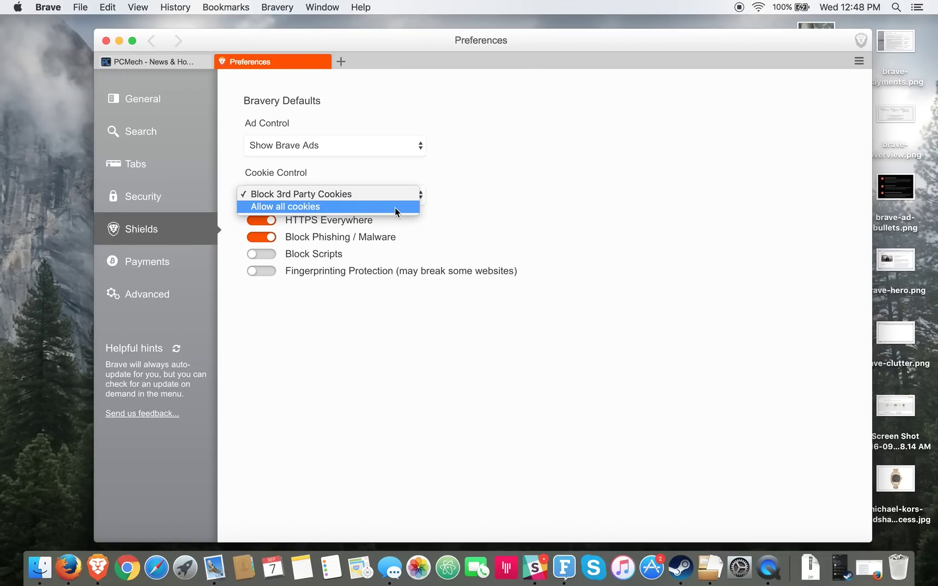
pyautogui.click(415, 177)
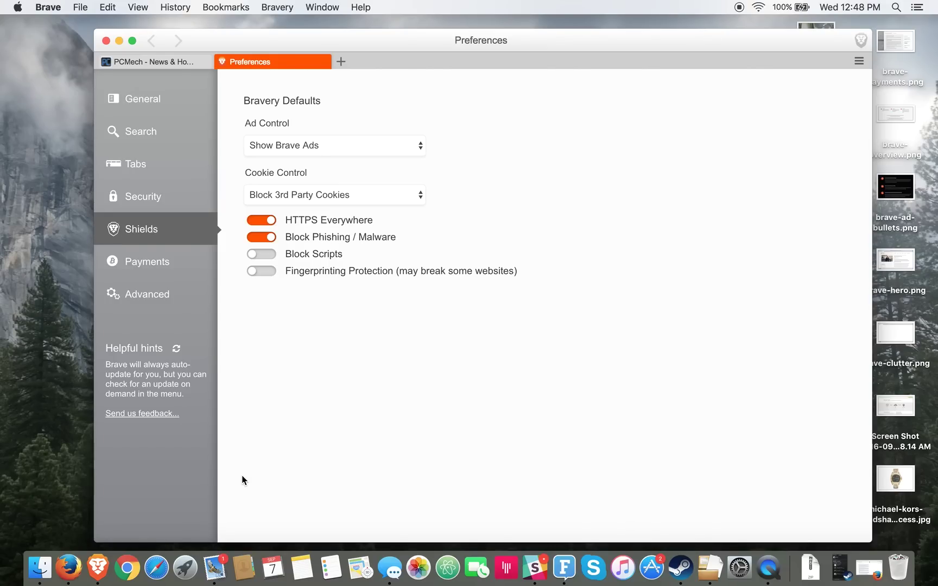
pyautogui.rightClick(211, 573)
pyautogui.click(239, 515)
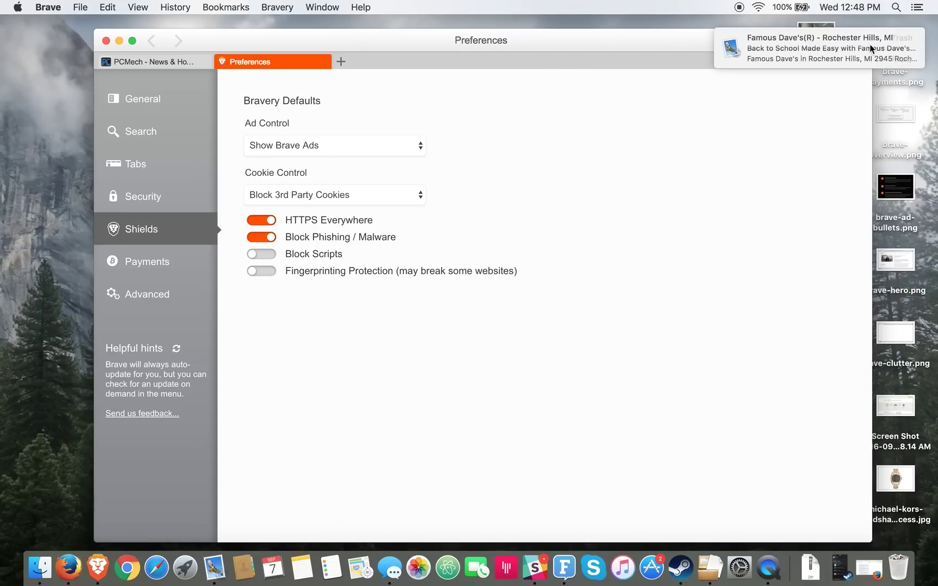
pyautogui.click(902, 39)
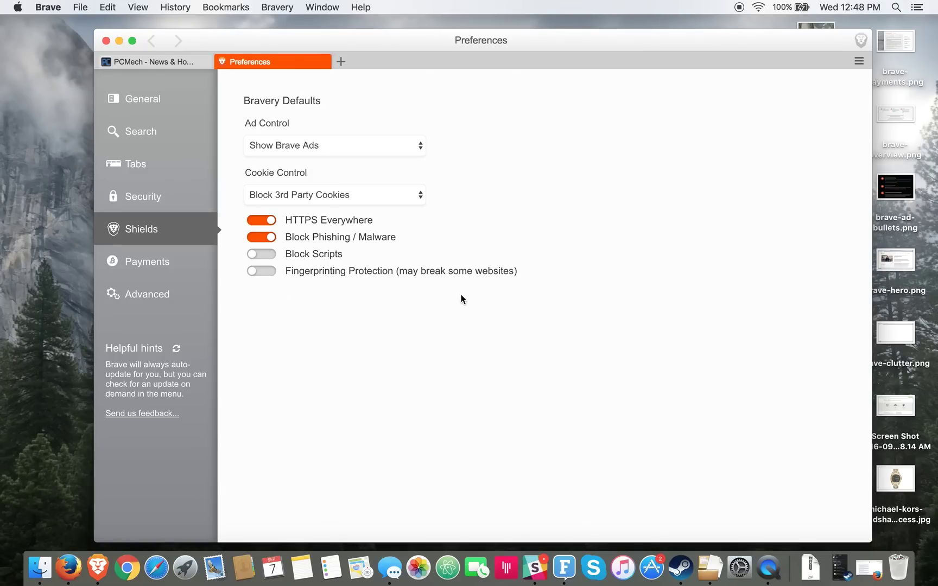
pyautogui.click(165, 261)
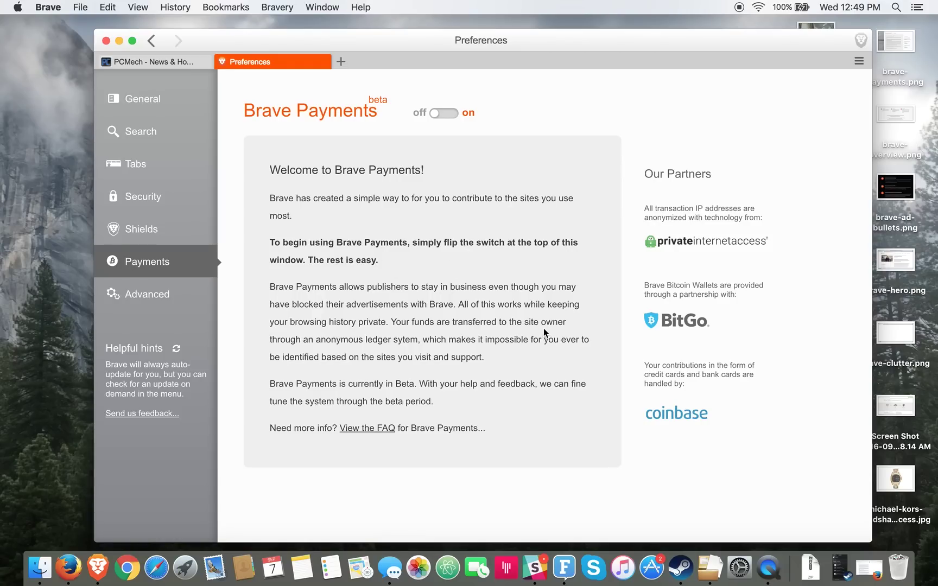
# - Read the Brave Payments welcome text, highlighting passages about blocked ads and being identified
pyautogui.moveTo(274, 287); pyautogui.dragTo(335, 282)
pyautogui.click(335, 282)
pyautogui.moveTo(454, 300); pyautogui.dragTo(446, 320)
pyautogui.click(446, 320)
pyautogui.moveTo(302, 356); pyautogui.dragTo(345, 357)
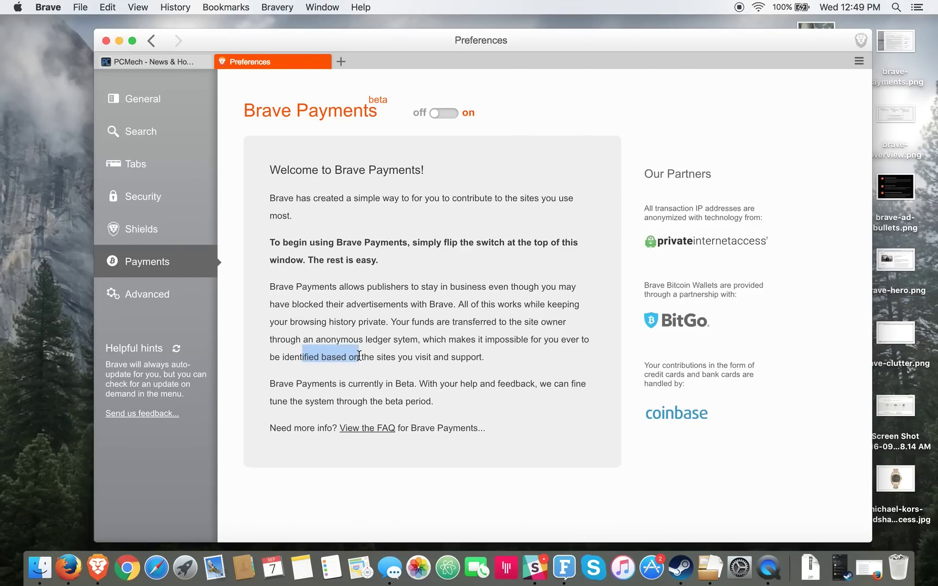
pyautogui.click(358, 356)
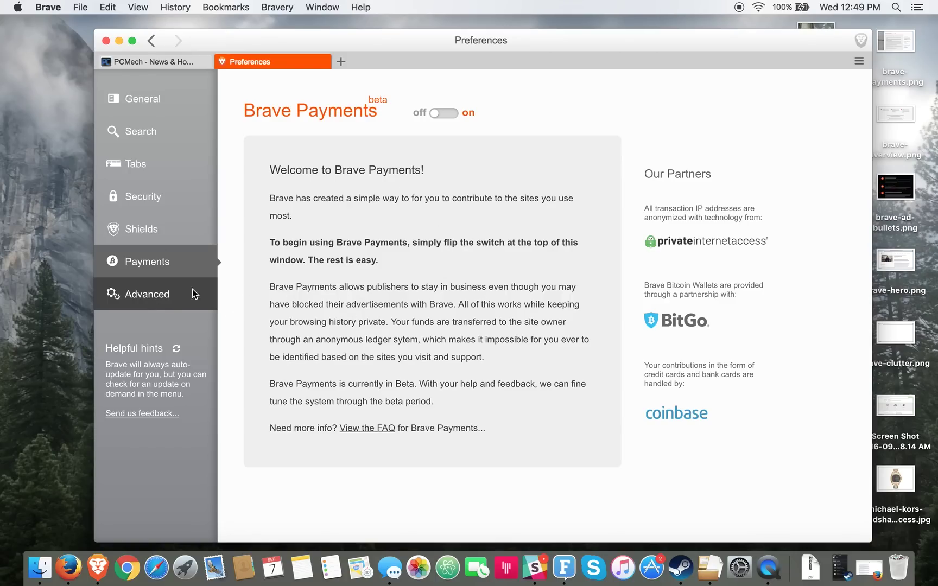
# - Browse the Advanced, General, Shields, Security and Tabs settings, then open a new blank tab
pyautogui.click(153, 305)
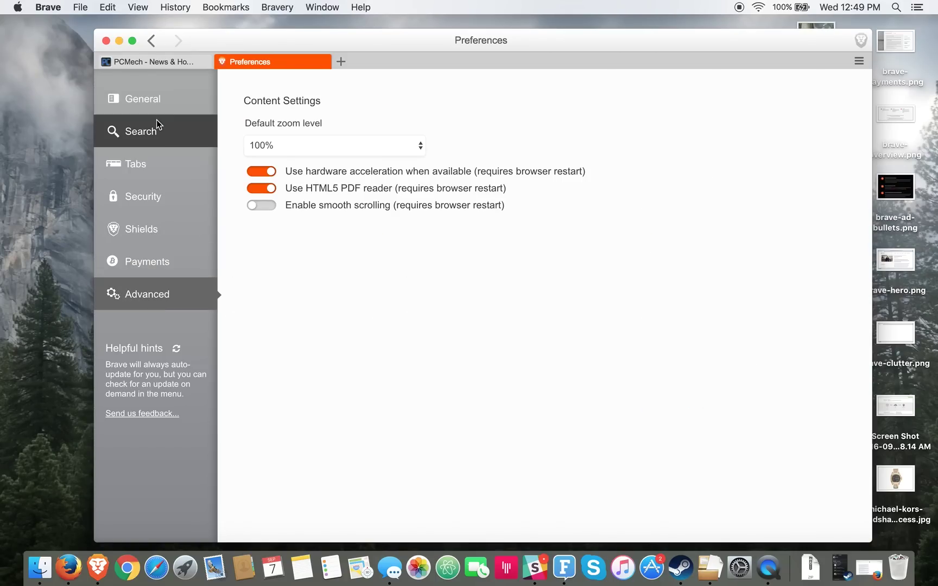
pyautogui.click(177, 99)
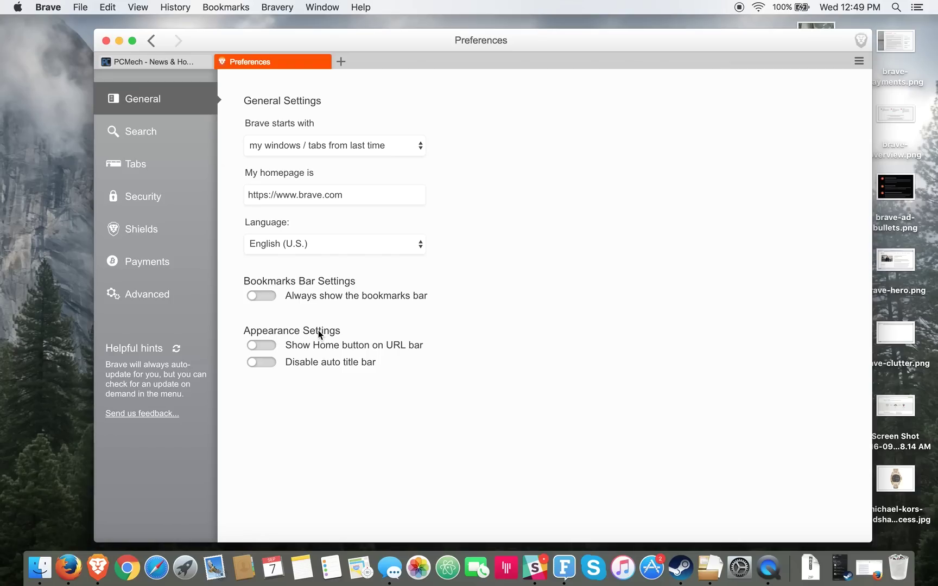
pyautogui.click(148, 228)
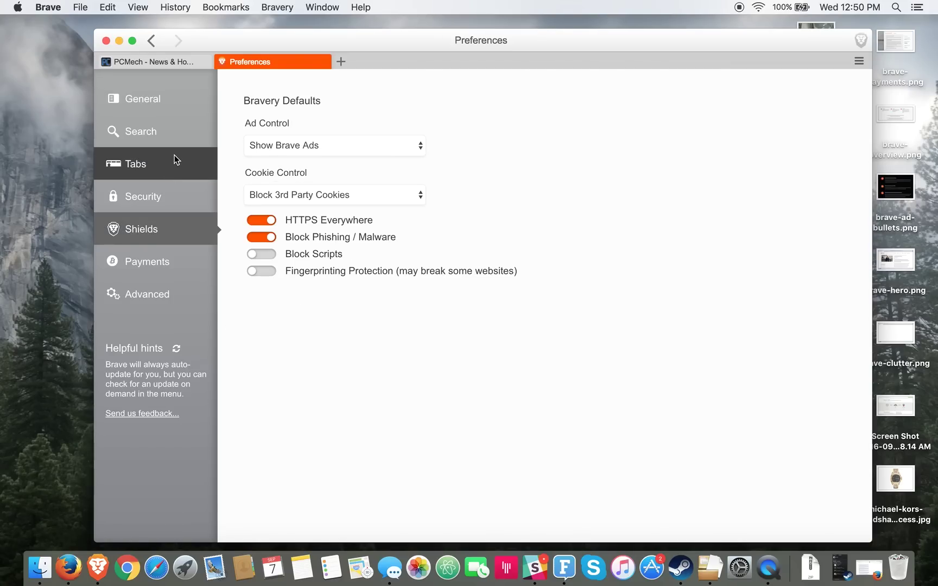
pyautogui.click(166, 185)
pyautogui.click(168, 170)
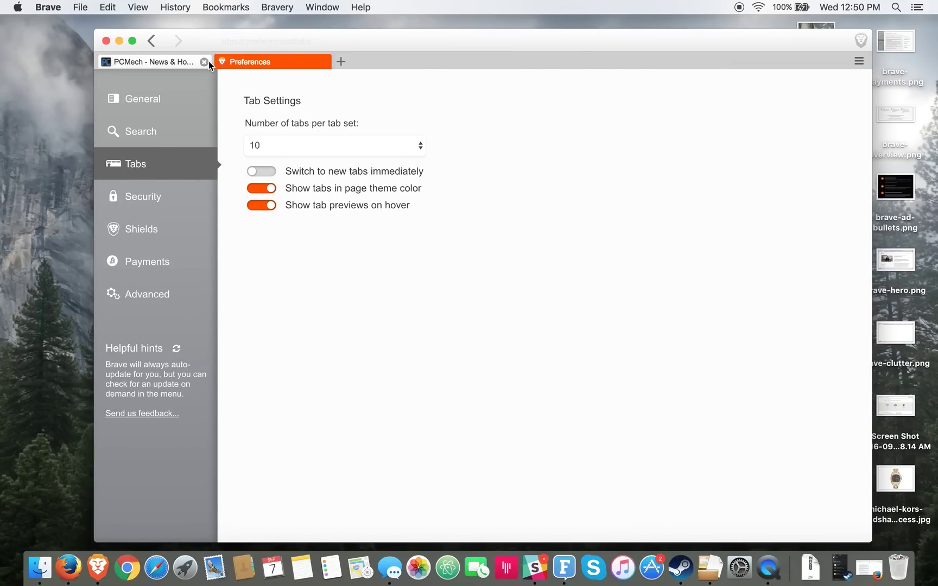
pyautogui.click(341, 62)
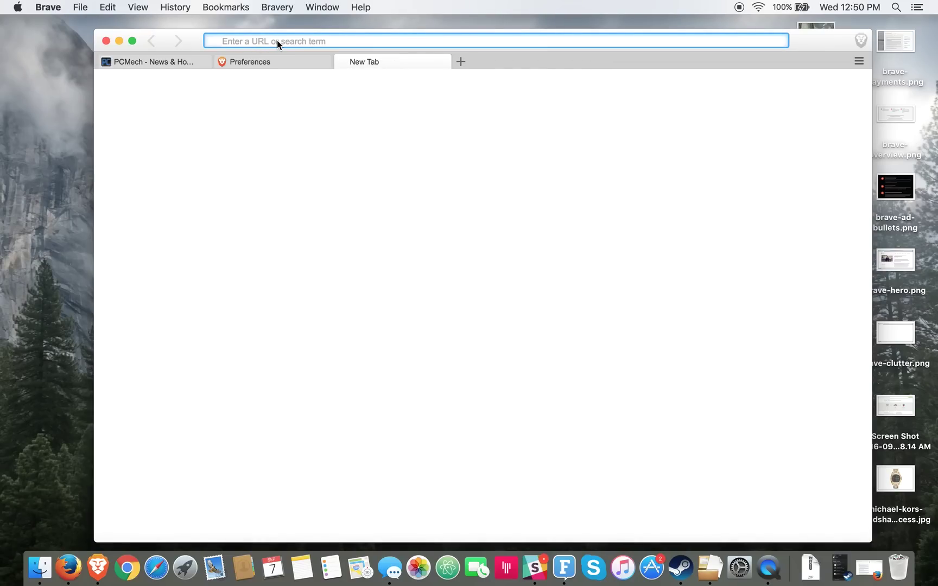
# - Load pcmech in the new tab and scroll through the latest article list
pyautogui.write('pcmech.com | PCMech - News & How -To For Tech Enthusiasts')
pyautogui.press('Return')
pyautogui.scroll(-3, 508, 258)
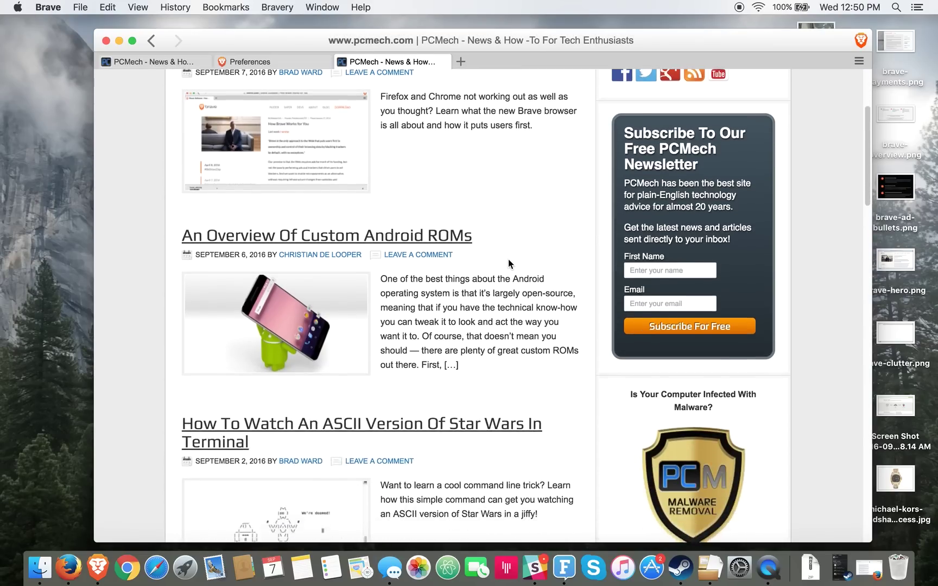
pyautogui.scroll(3, 507, 259)
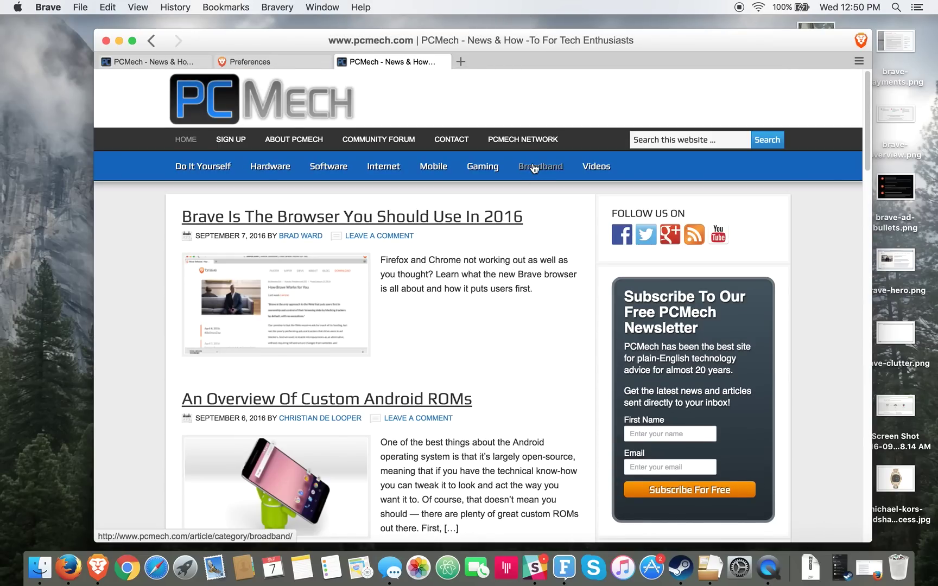
pyautogui.moveTo(534, 168)
pyautogui.scroll(-5, 450, 395)
pyautogui.scroll(5, 451, 395)
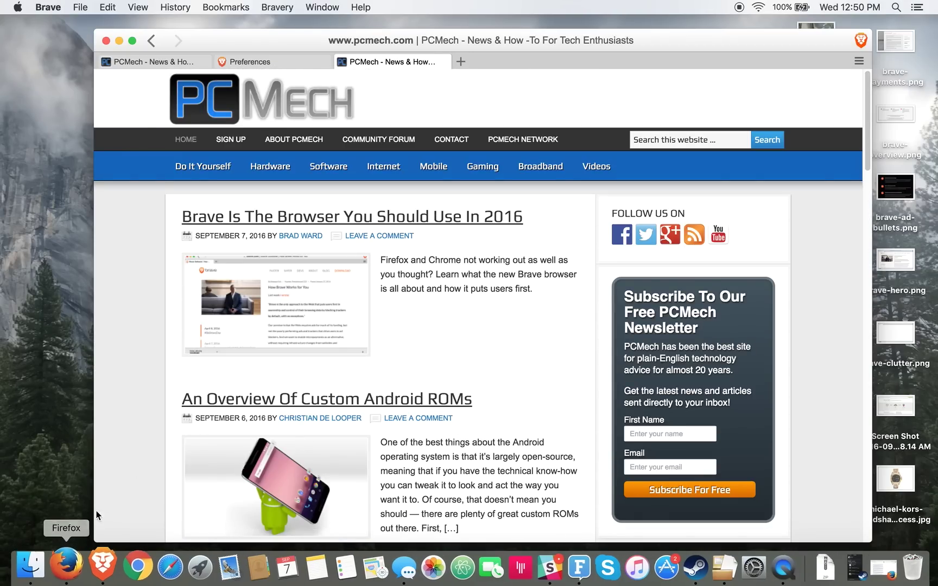
pyautogui.scroll(-3, 527, 212)
pyautogui.scroll(3, 527, 216)
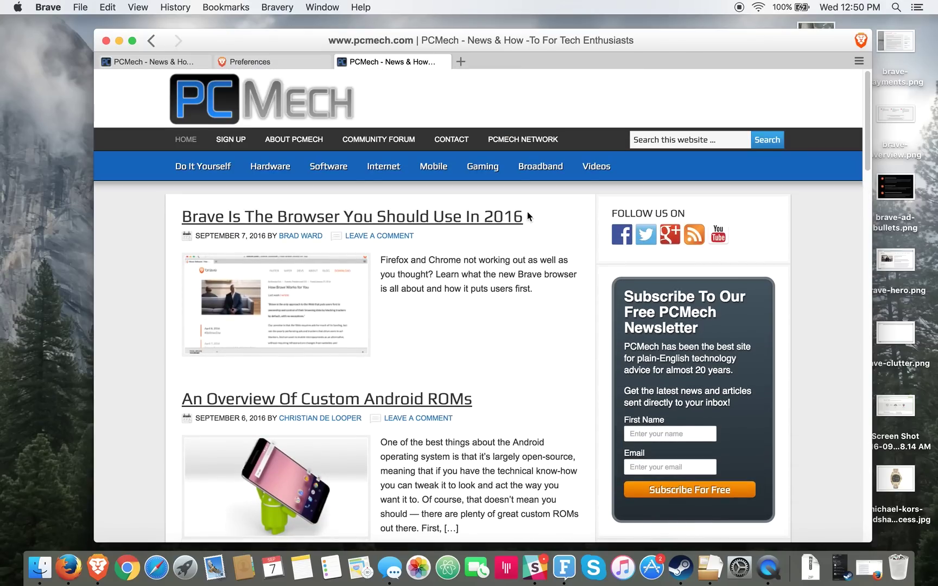